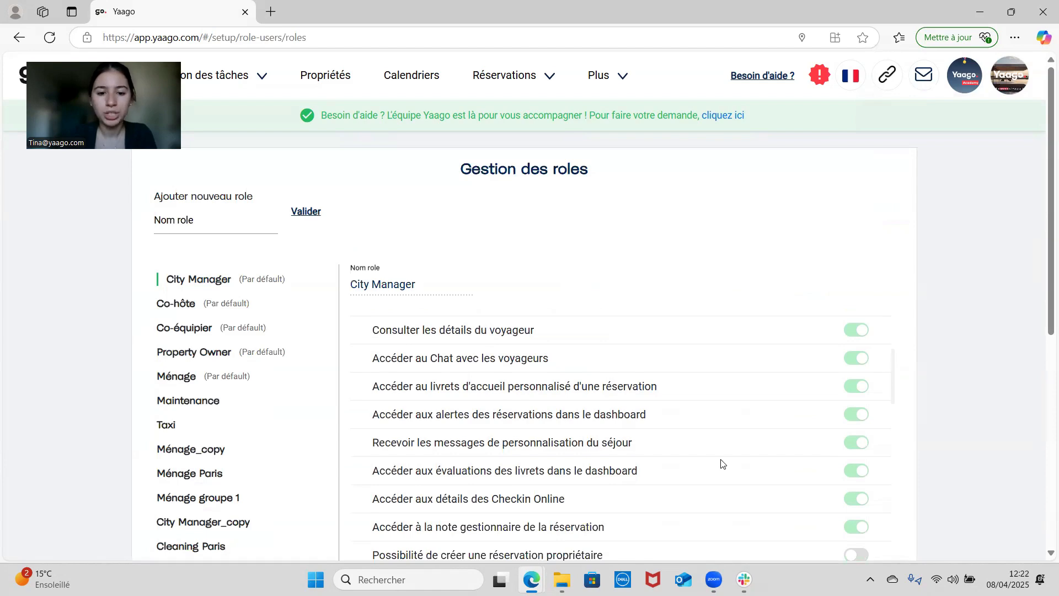
Duplicate the City Manager role and turn off "Consulter les détails d'abonnement" in the copy's Paramètres permissions
scroll(721, 463, "down", 15)
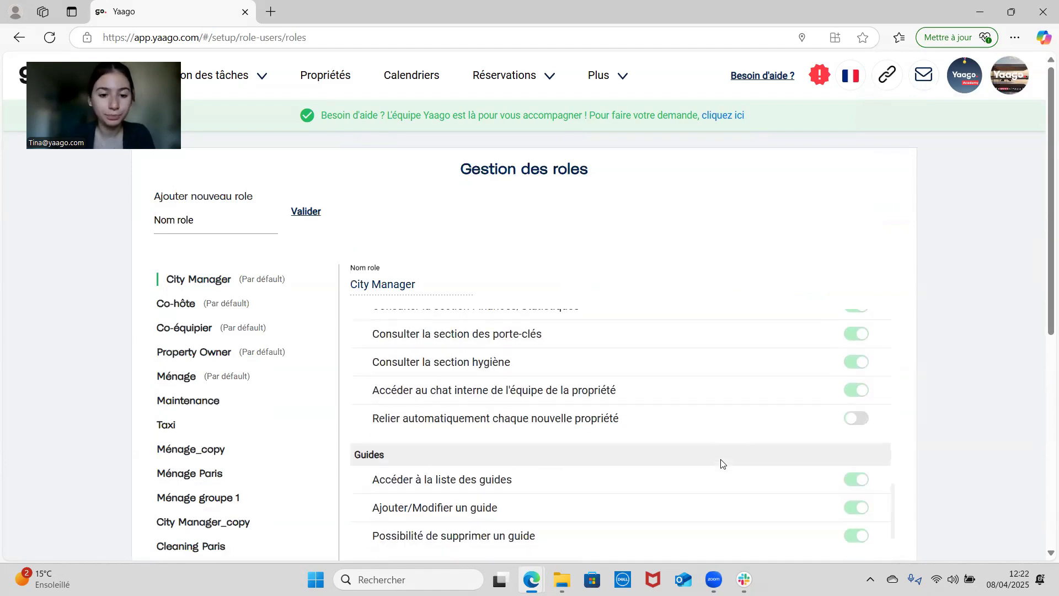
scroll(722, 463, "down", 12)
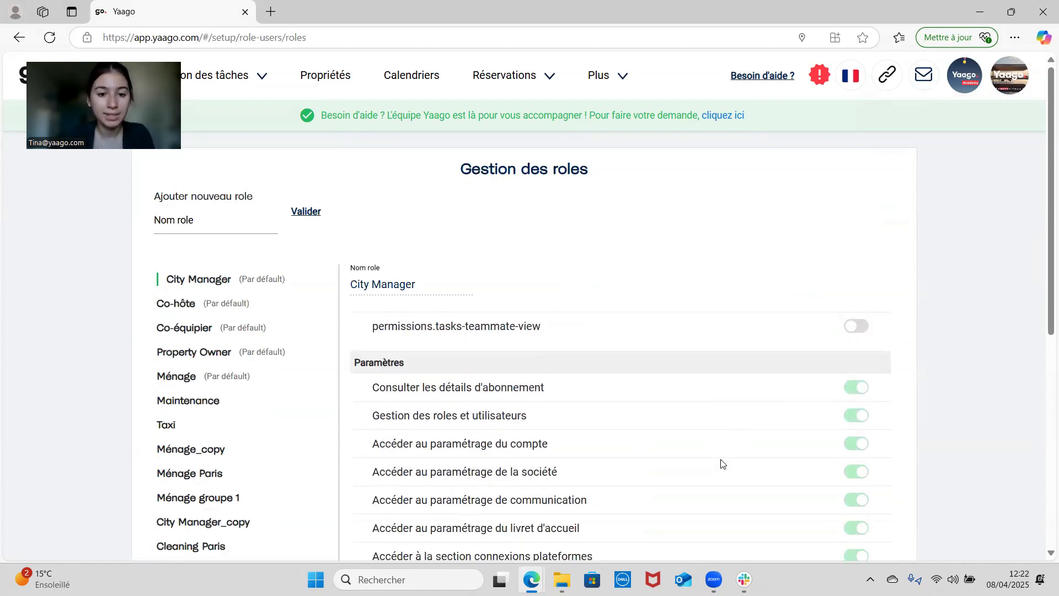
scroll(721, 463, "down", 6)
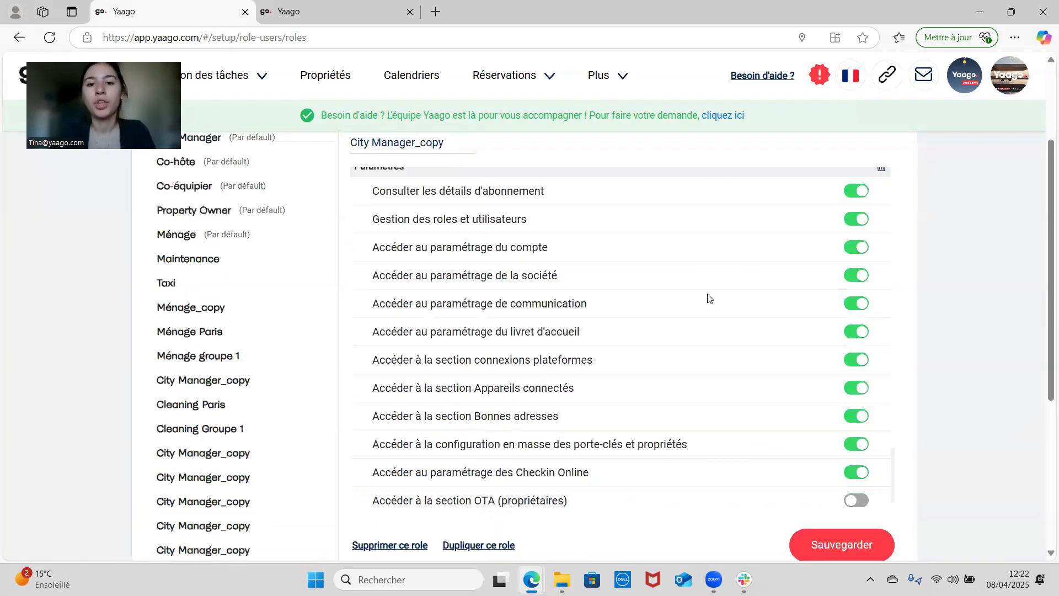
left_click(865, 201)
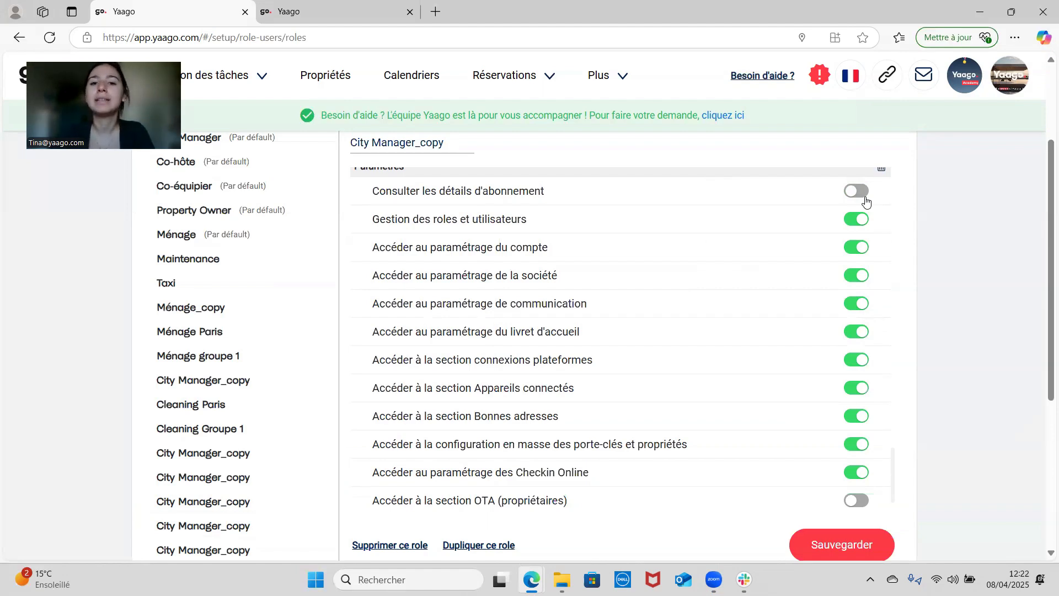
Open the subscription's property status management in the other browser tab and switch Appartement Belle Vue to active and back to inactive
key("ctrl+Tab")
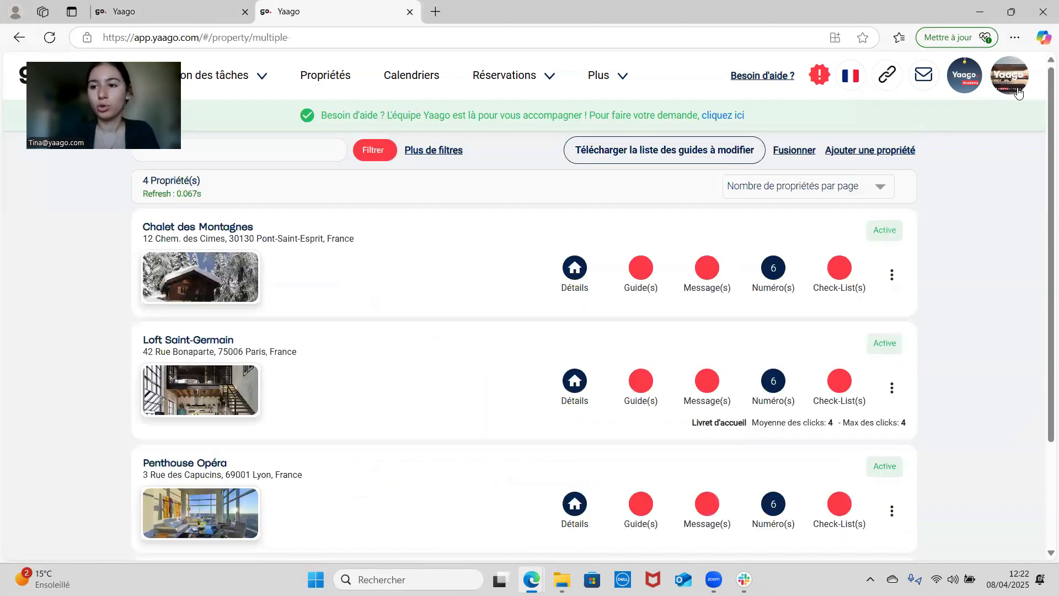
left_click(1009, 77)
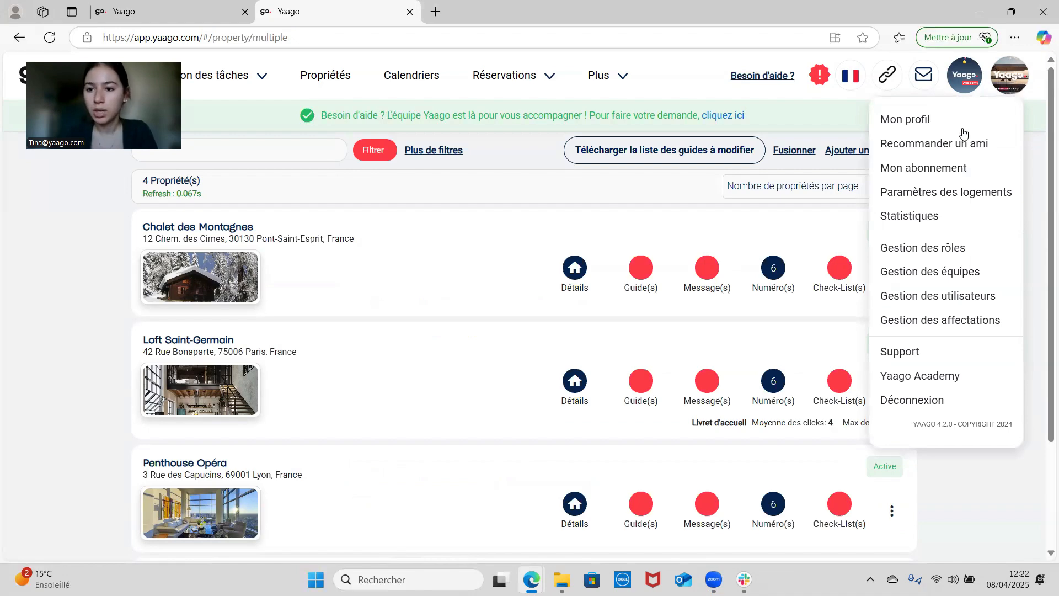
left_click(953, 176)
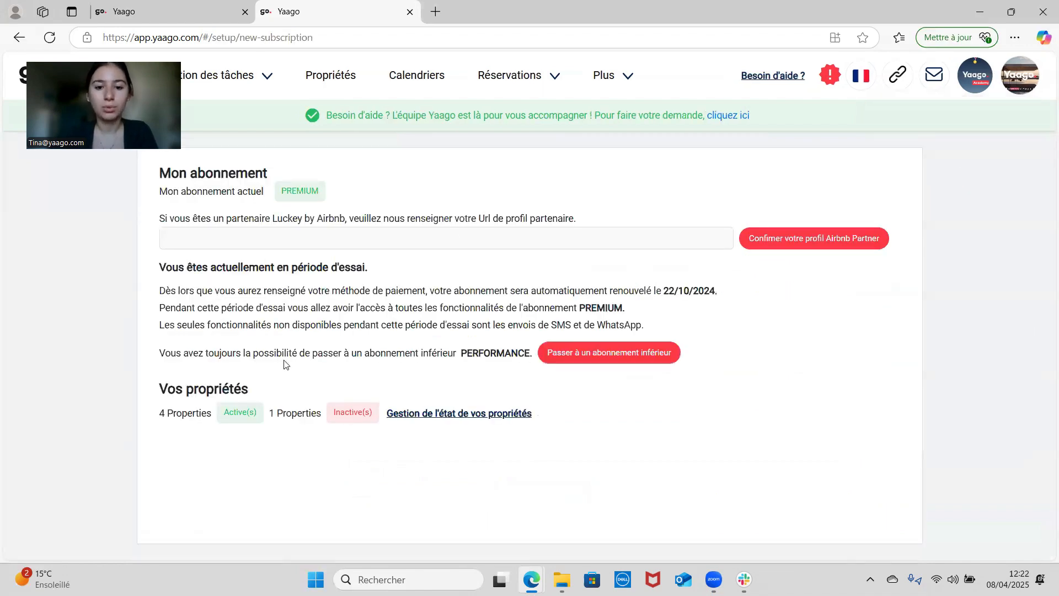
left_click(431, 416)
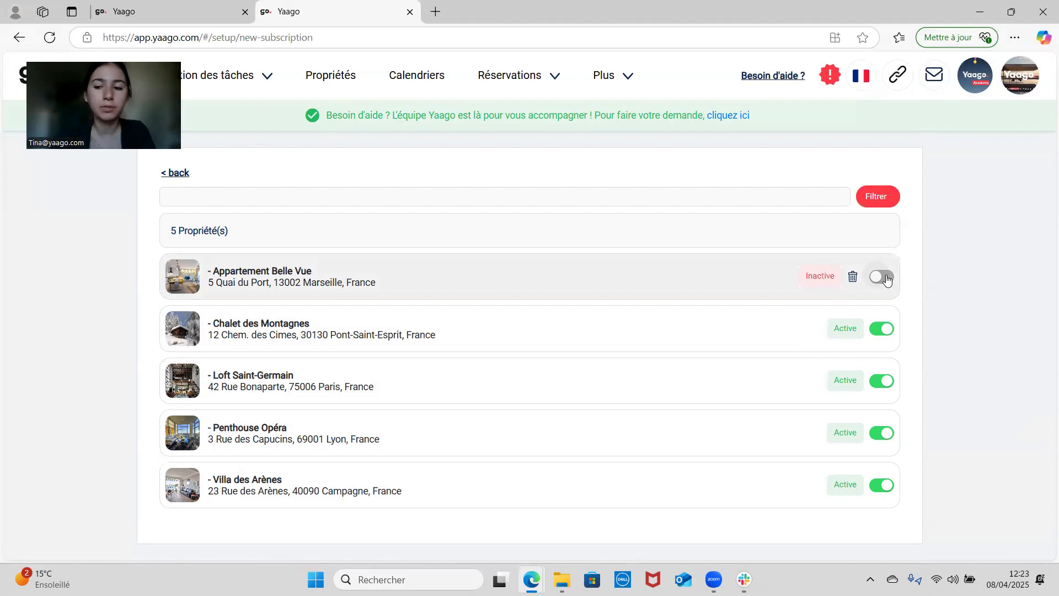
left_click(883, 277)
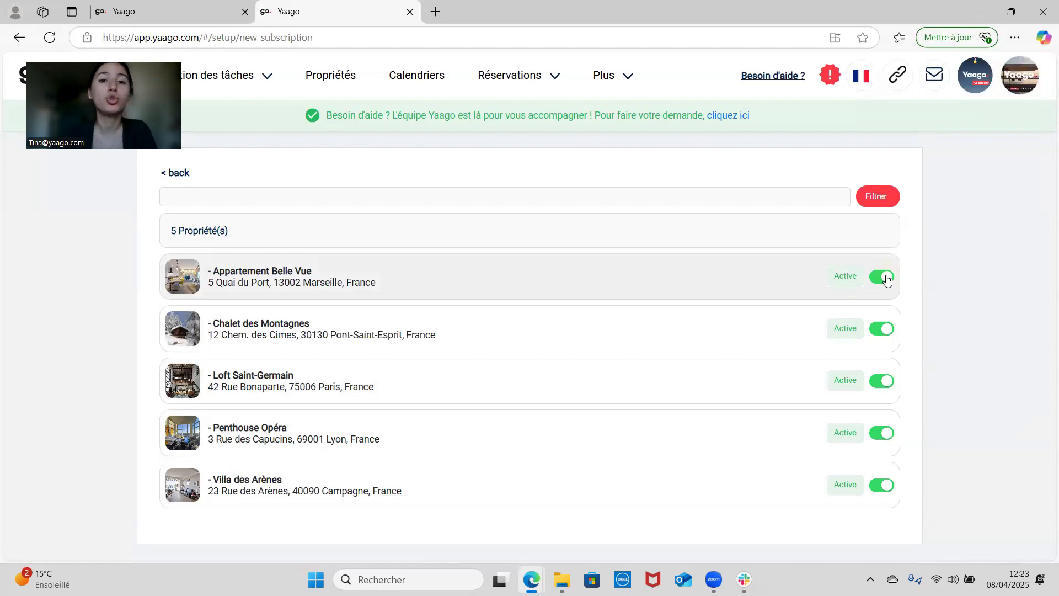
left_click(886, 277)
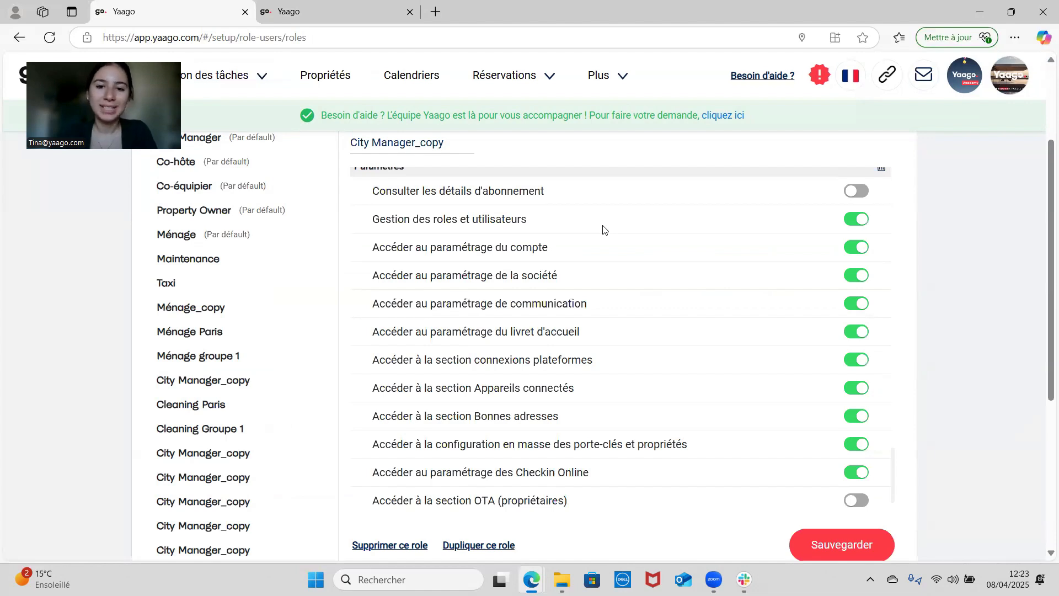
Turn off "Gestion des roles et utilisateurs" for City Manager_copy and review the related account options on the properties page
left_click(850, 224)
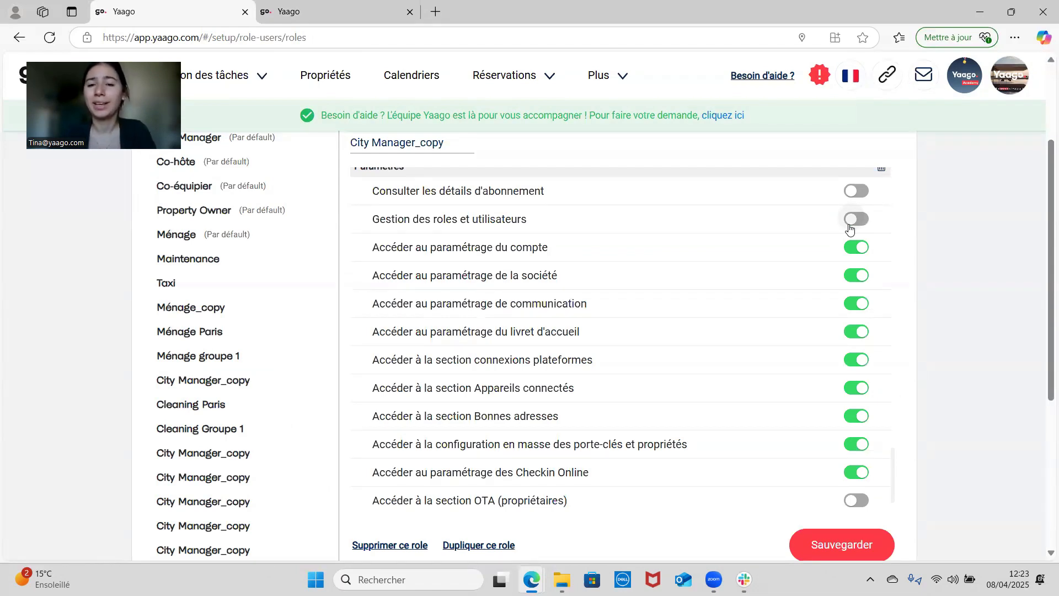
key("ctrl+Tab")
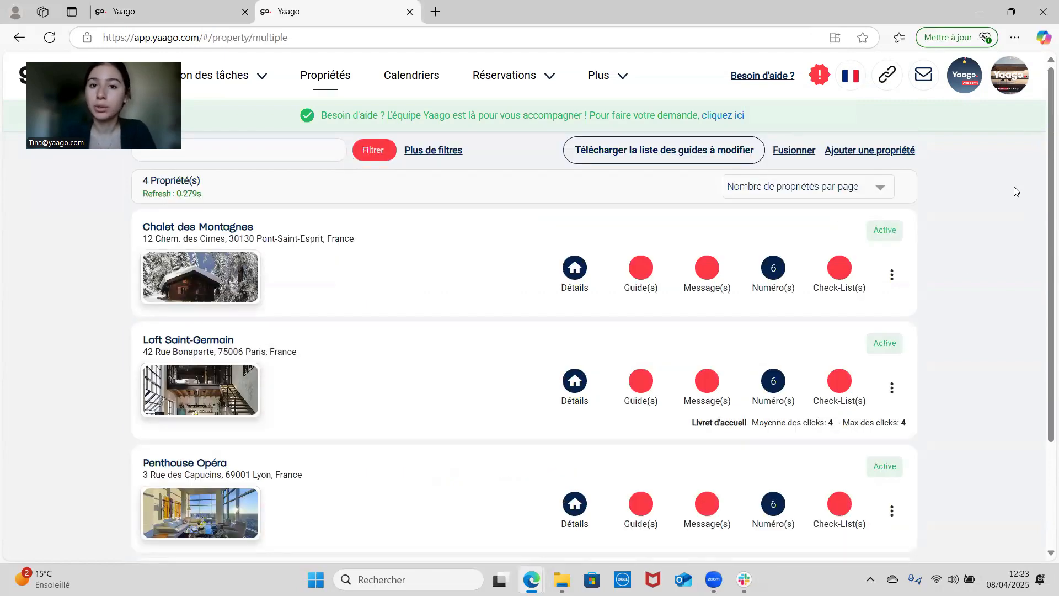
left_click(1002, 93)
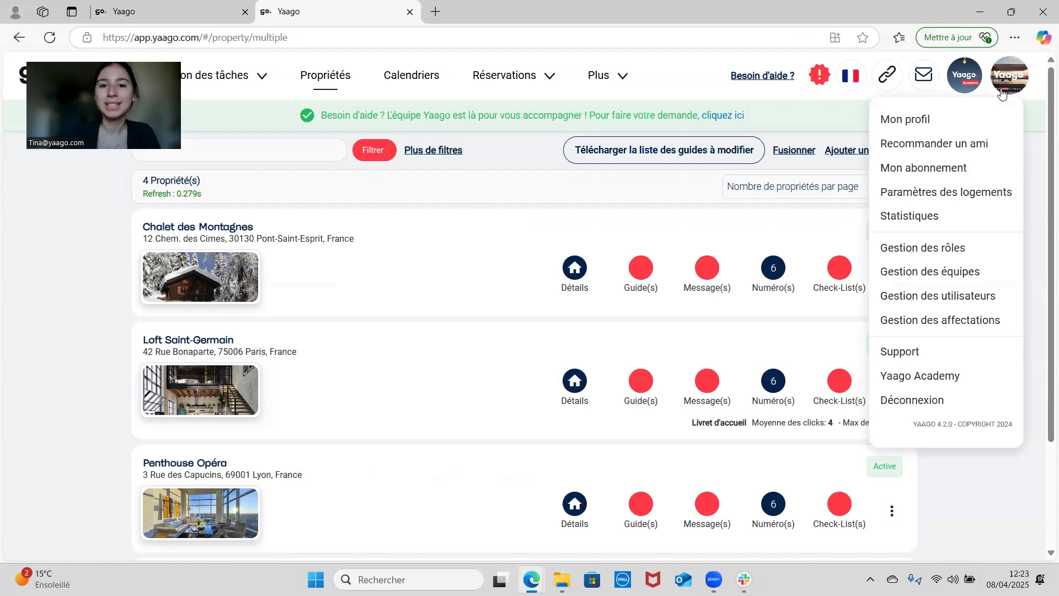
key("ctrl+Tab")
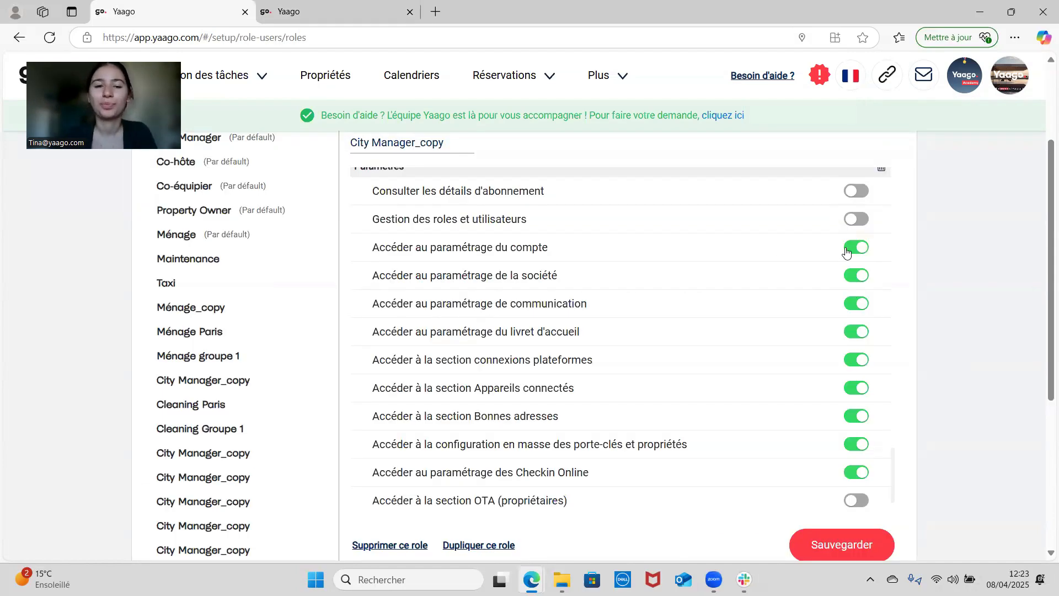
View the account's Mon profil page in the other browser tab and turn off "Accéder au paramétrage du compte" for the role
key("ctrl+Tab")
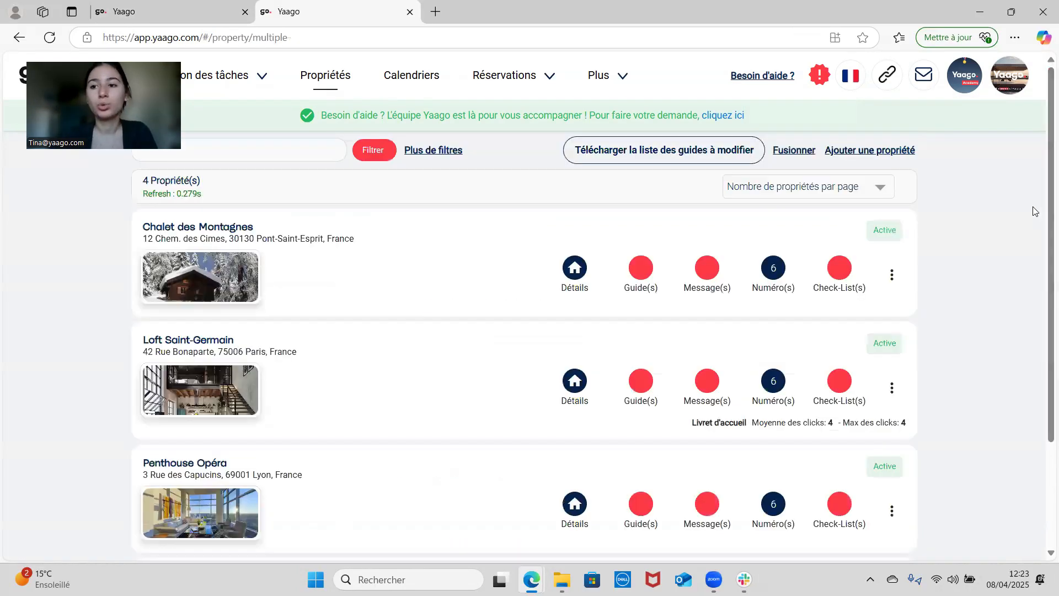
left_click(1013, 83)
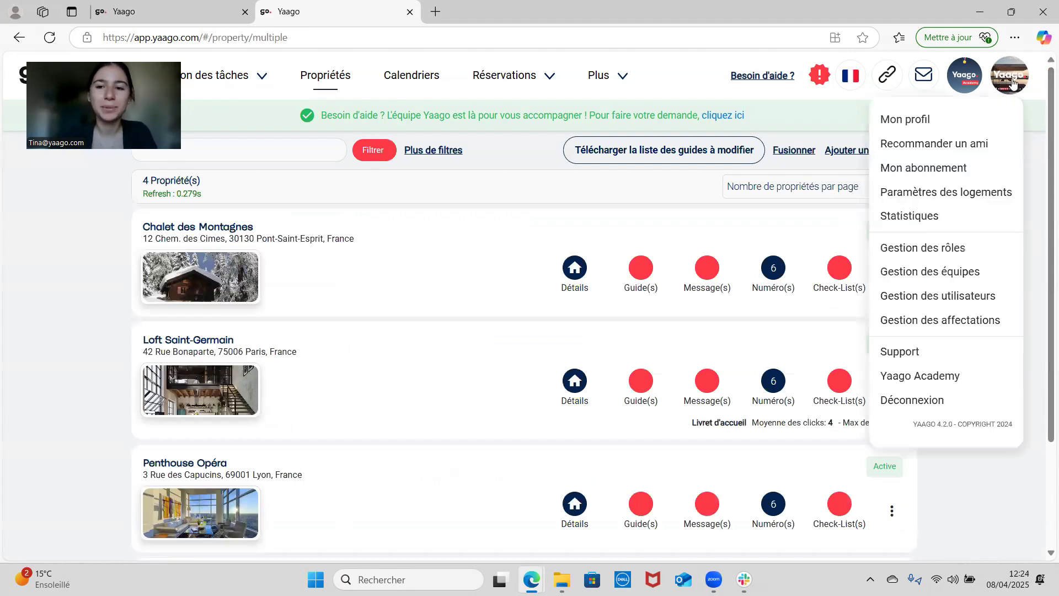
left_click(977, 120)
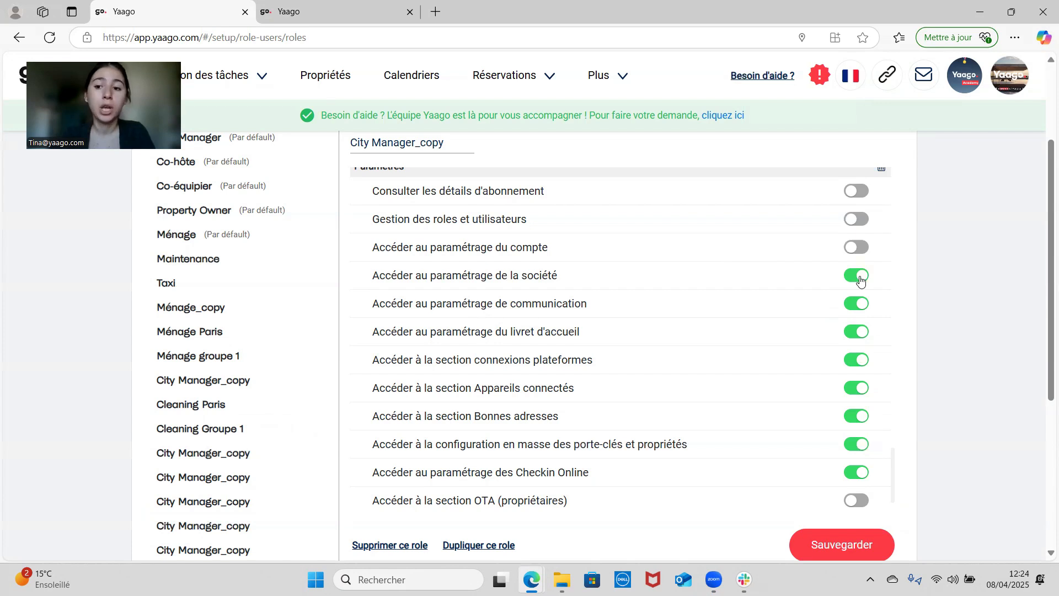
Turn off City Manager_copy's access to the société settings, the livret d'accueil settings and the connexions plateformes section
left_click(860, 281)
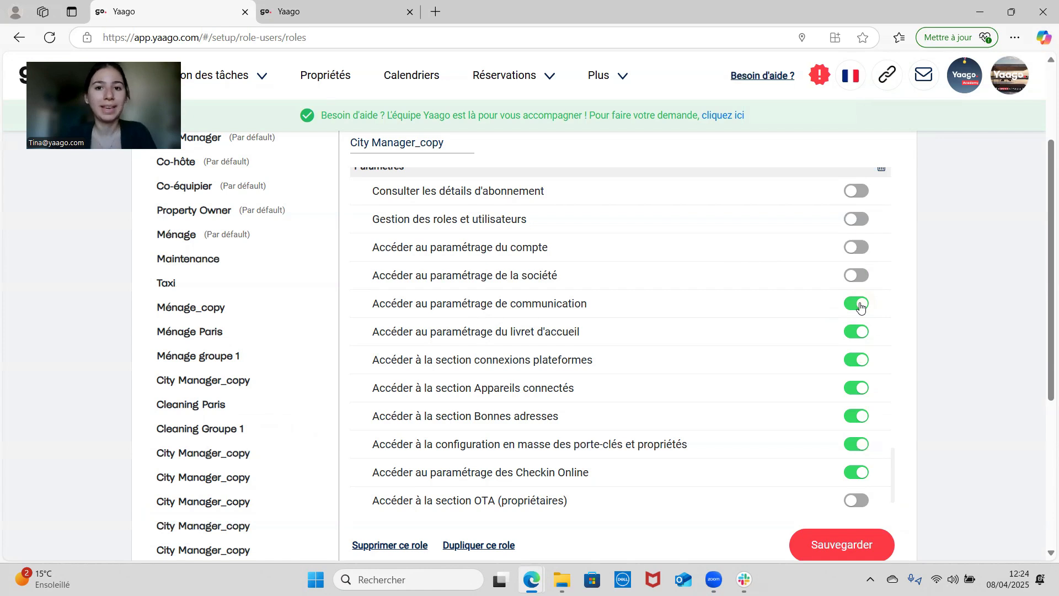
left_click(857, 341)
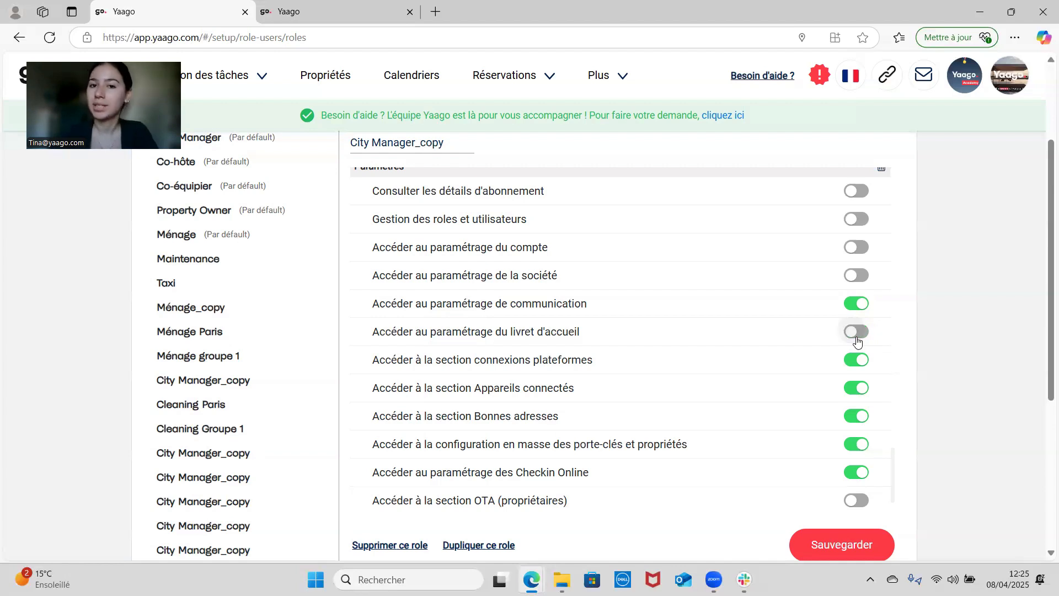
left_click(862, 366)
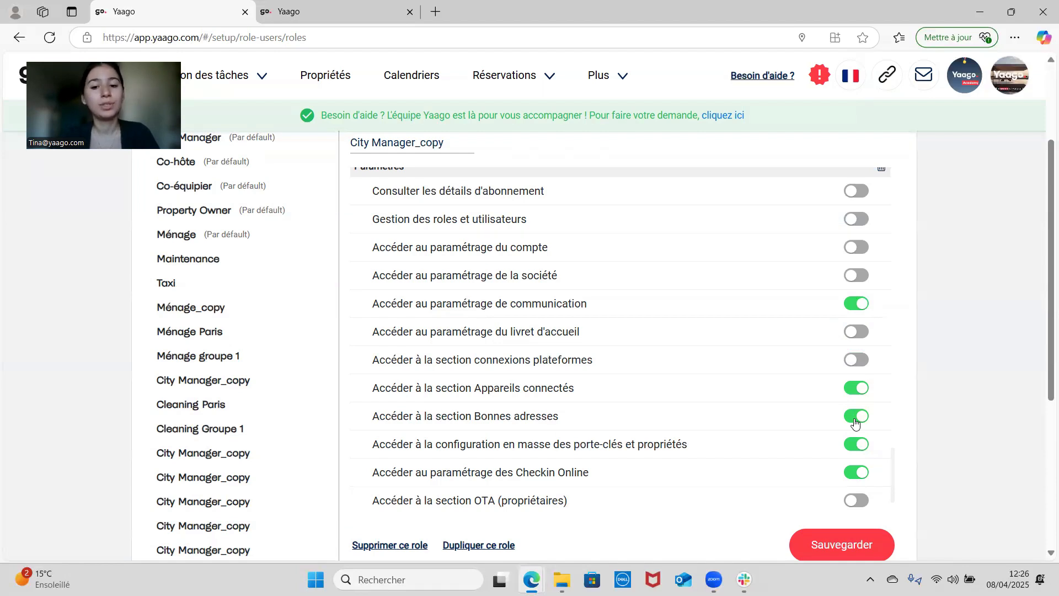
Turn "Accéder à la section Bonnes adresses" off and back on, and check the matching sections in the site navigation
left_click(855, 417)
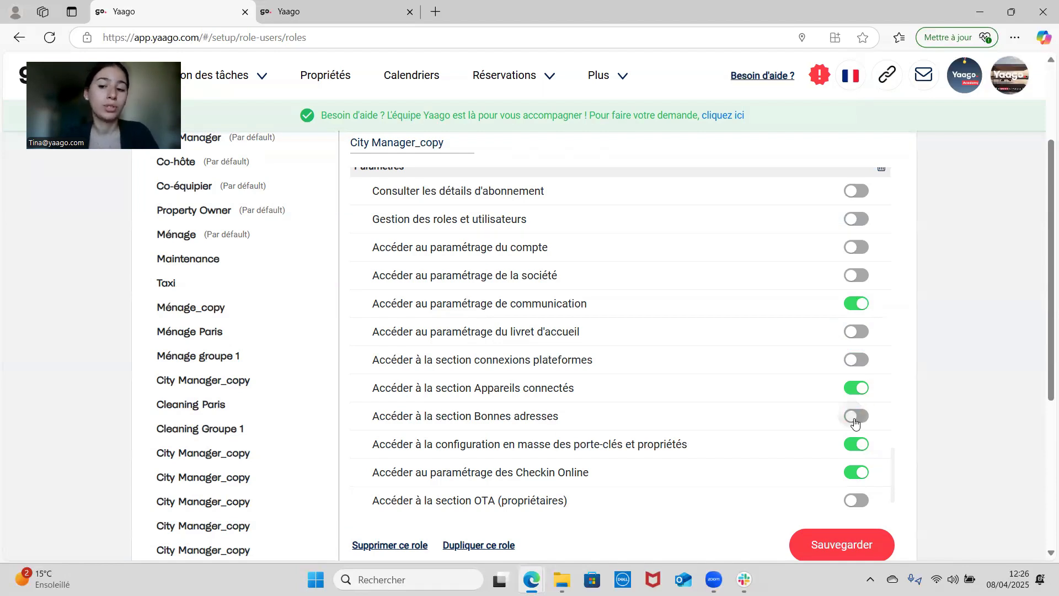
left_click(855, 418)
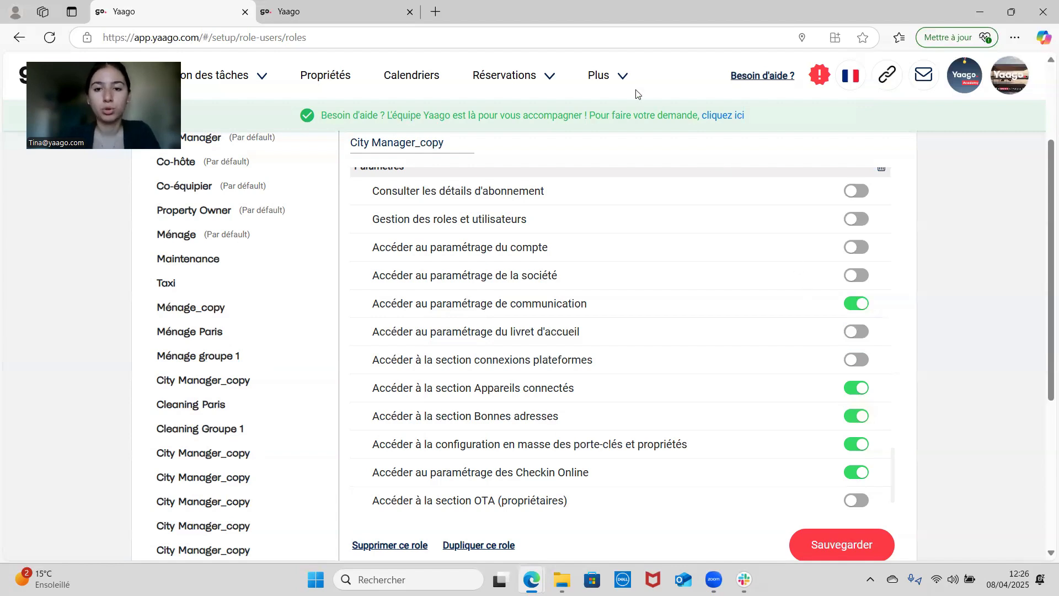
left_click(612, 75)
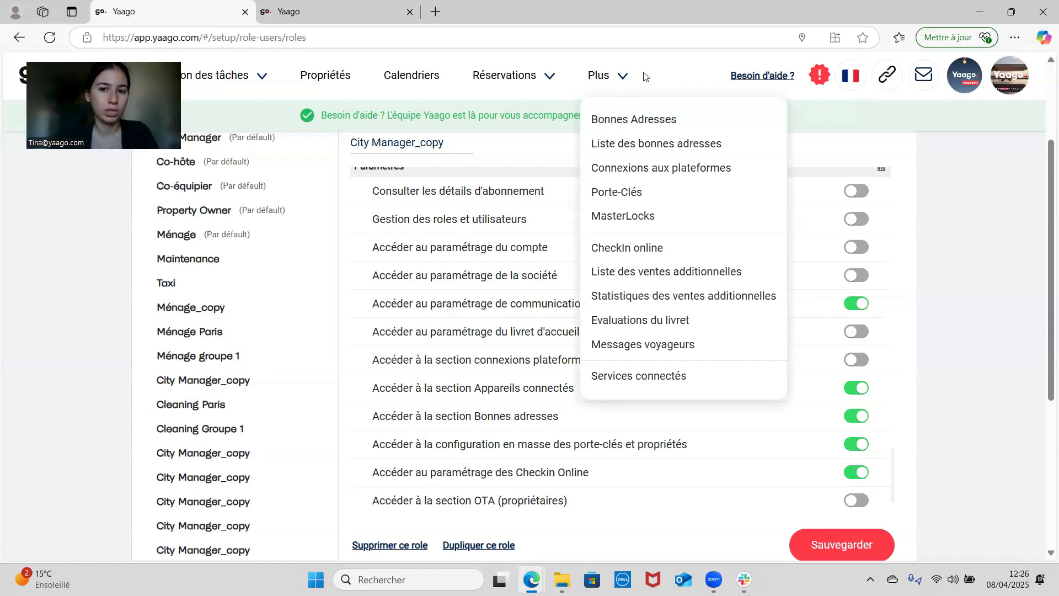
left_click(628, 76)
scroll(532, 401, "down", 1)
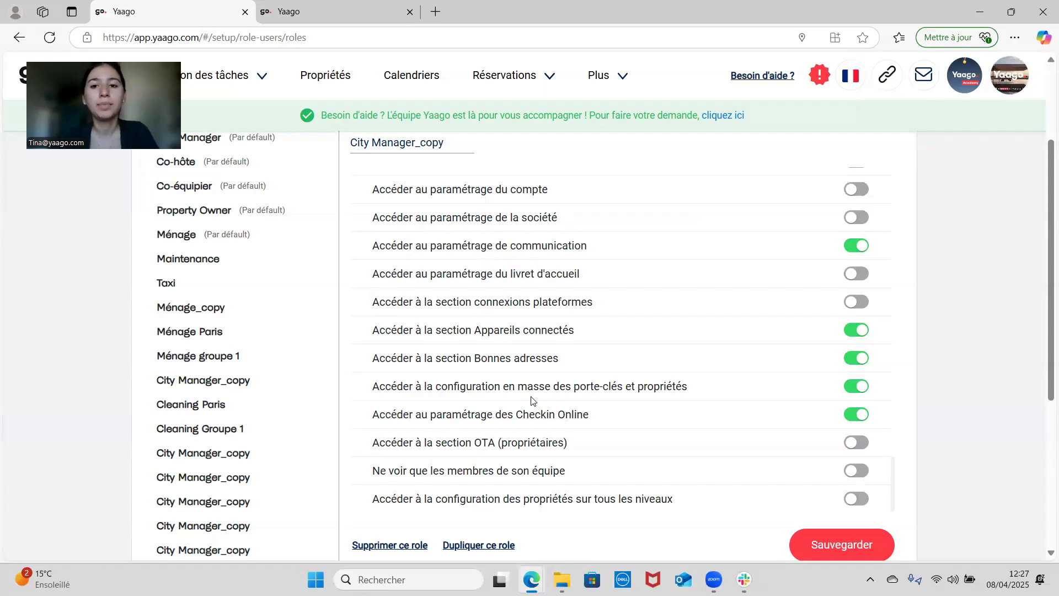
left_click(611, 93)
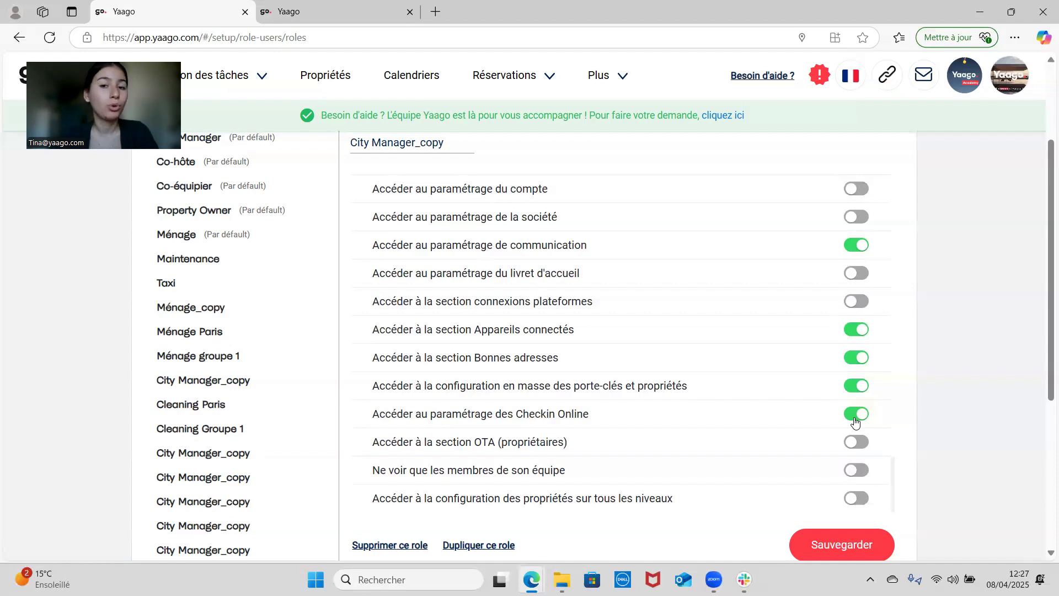
Turn the "Accéder à la section OTA (propriétaires)" permission on and back off for City Manager_copy
scroll(695, 418, "down", 1)
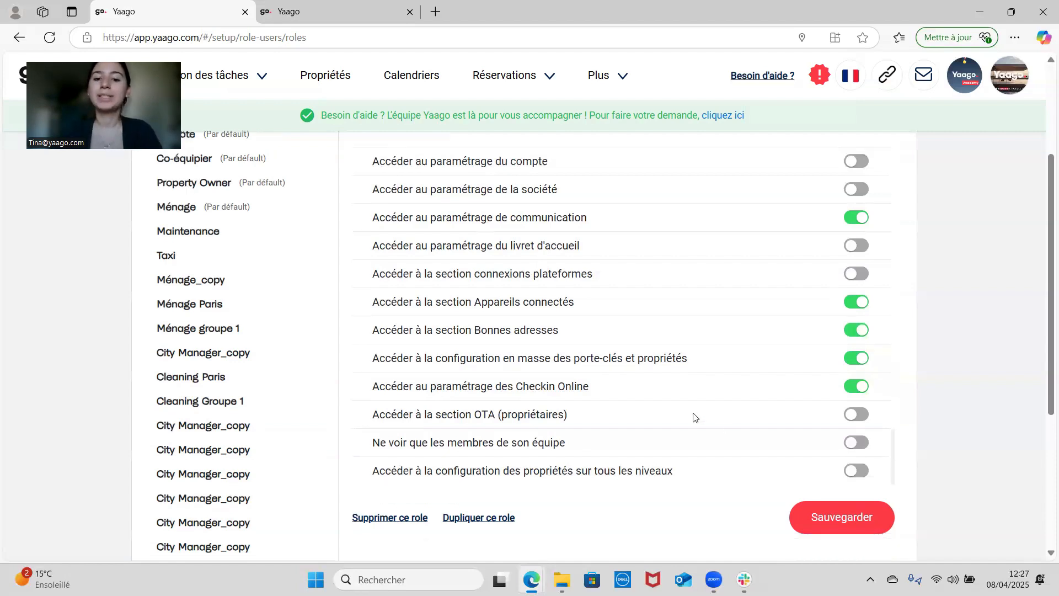
left_click(858, 418)
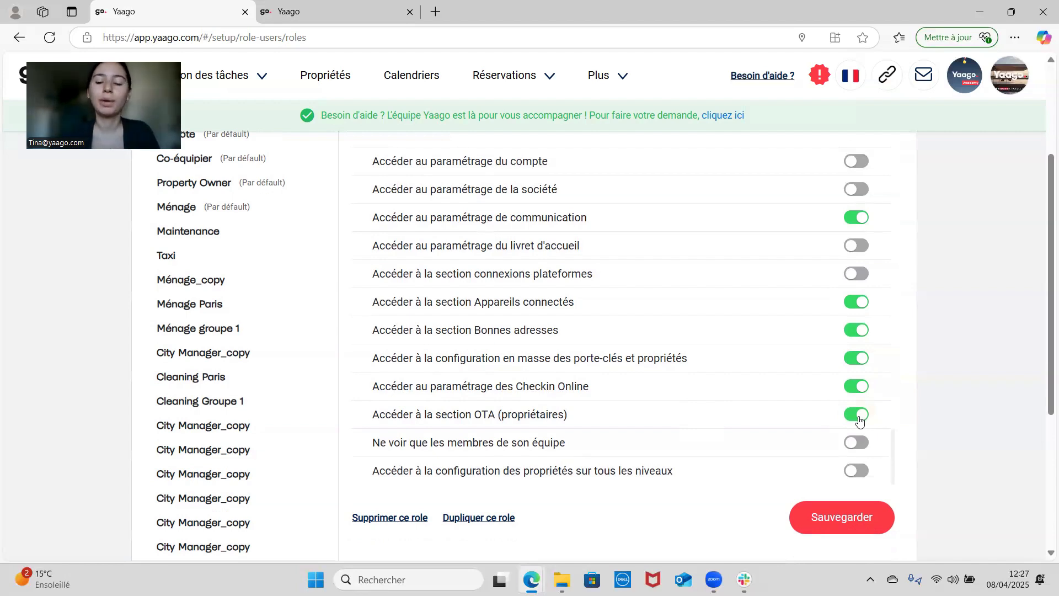
left_click(858, 415)
Turn the "Ne voir que les membres de son équipe" permission on and back off for City Manager_copy
scroll(589, 467, "up", 1)
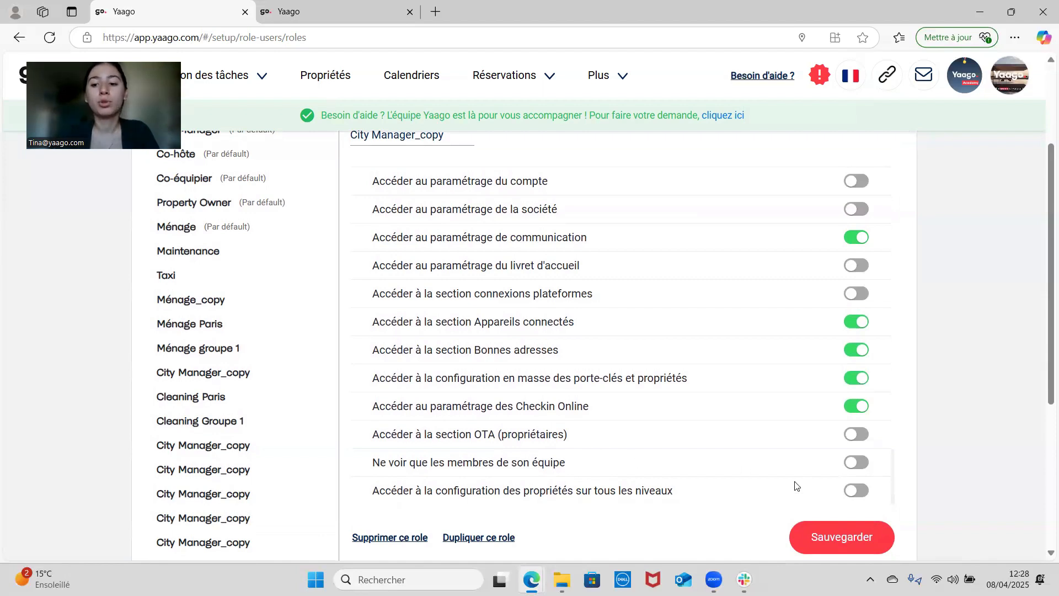
left_click(861, 470)
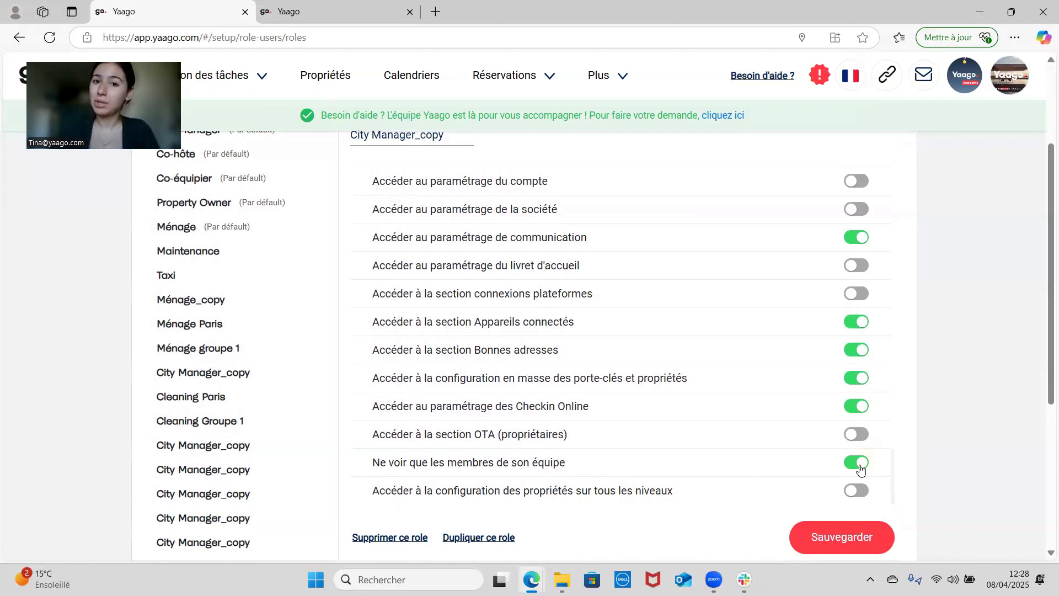
left_click(858, 464)
scroll(603, 466, "down", 1)
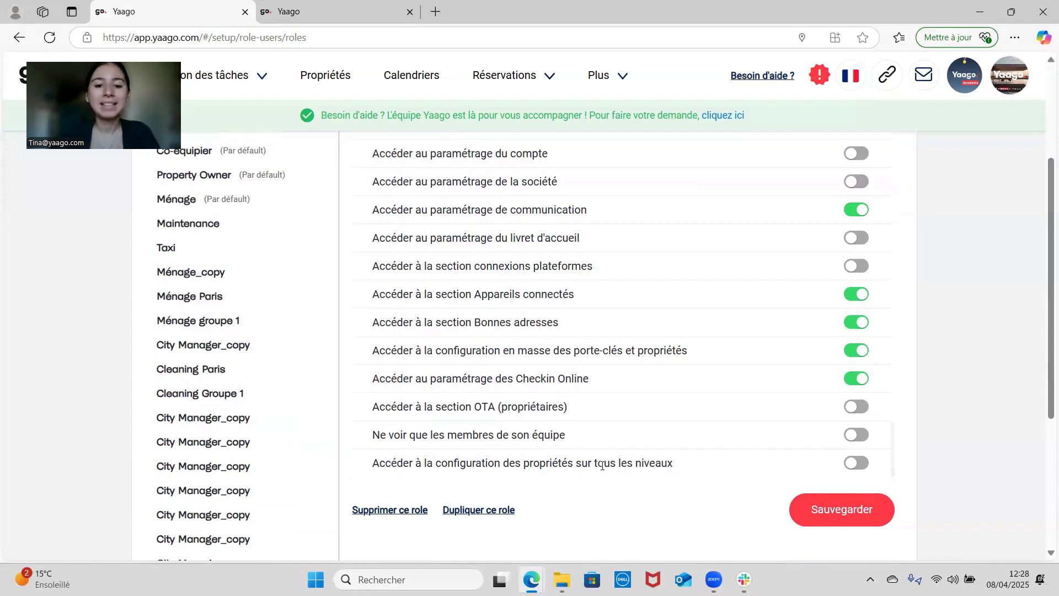